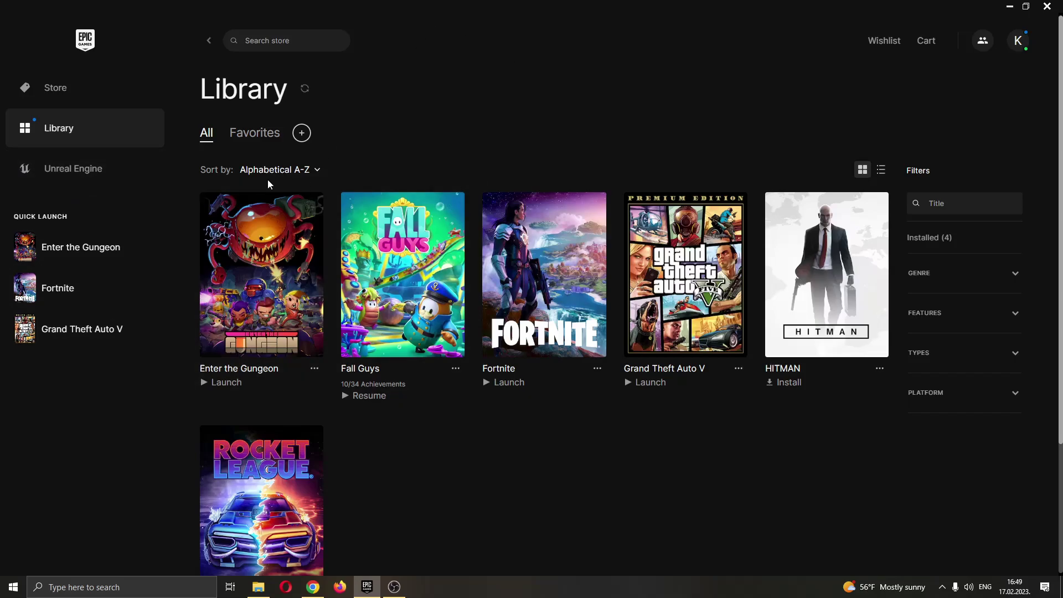
# - Switch from the game library to the Store and open the profile account dropdown
pyautogui.click(89, 100)
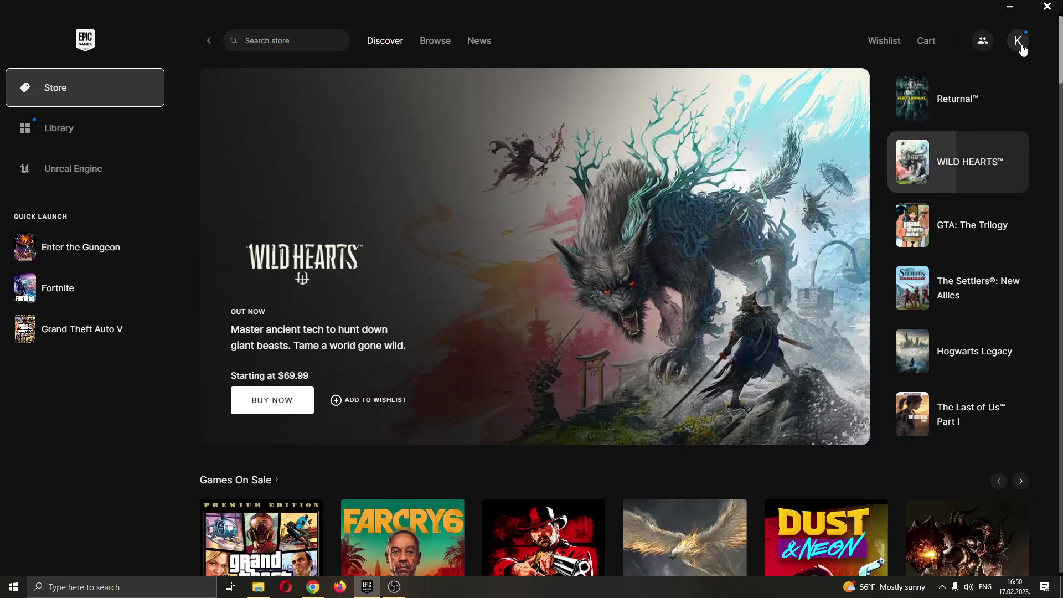
pyautogui.click(1019, 43)
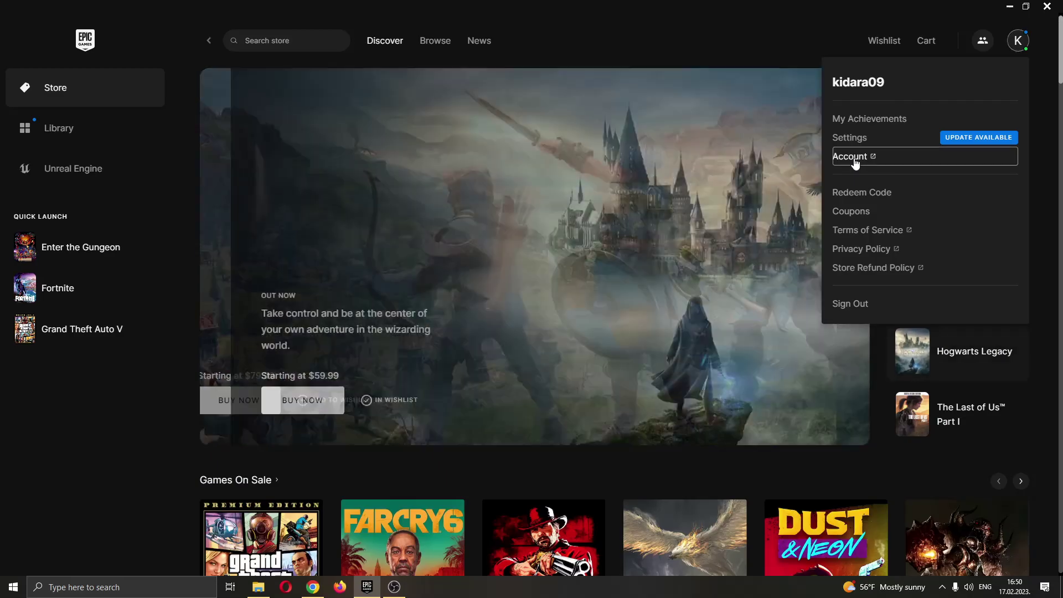
# - Choose Account from the profile dropdown to load the Epic account settings in Firefox
pyautogui.click(867, 161)
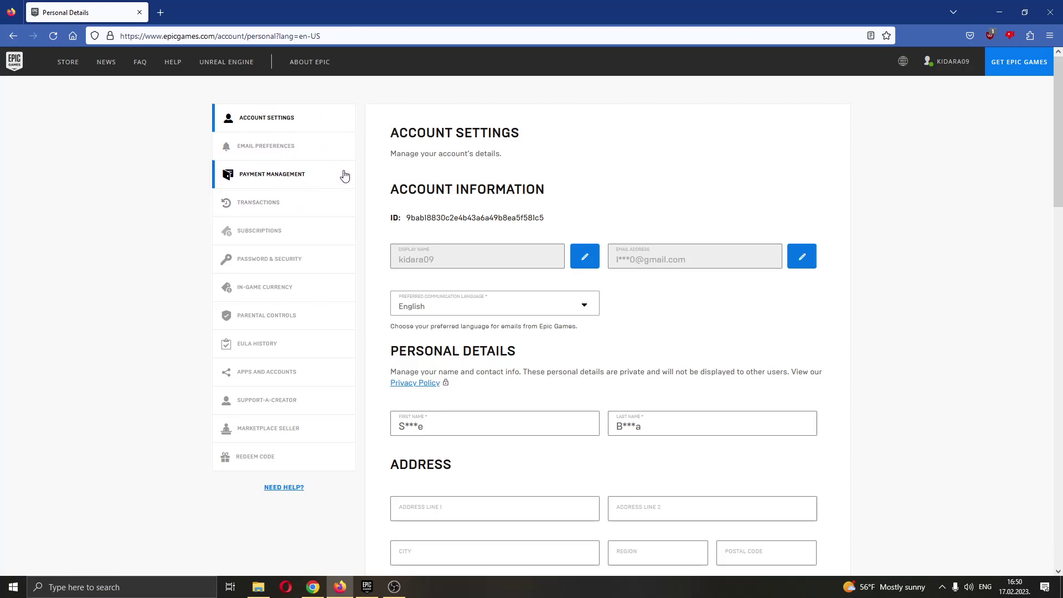
# - Open Apps and Accounts, then the Accounts tab listing Steam, Xbox, PSN and other platforms
pyautogui.click(309, 374)
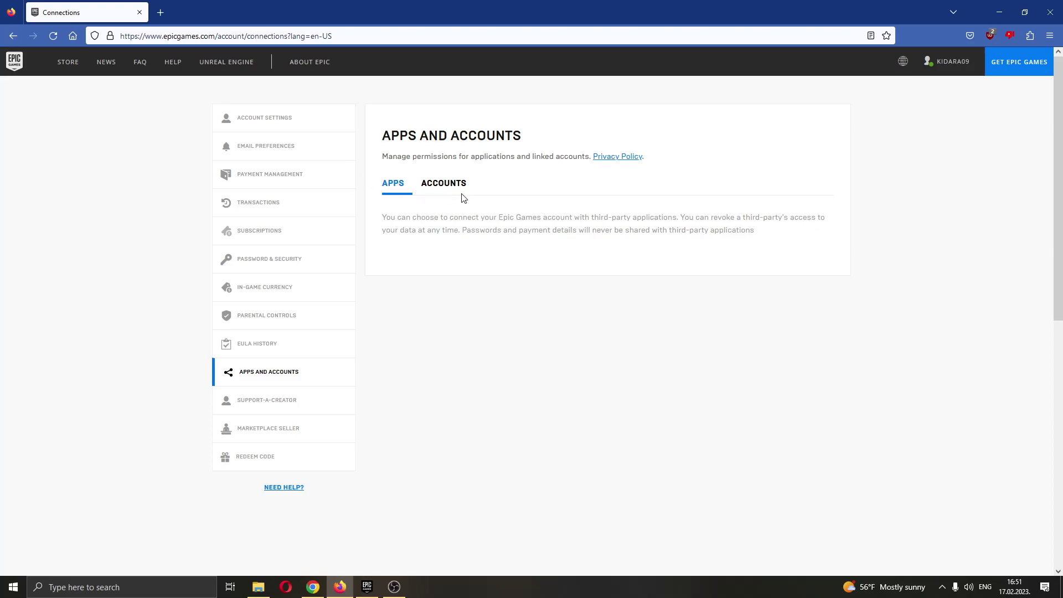
pyautogui.click(451, 188)
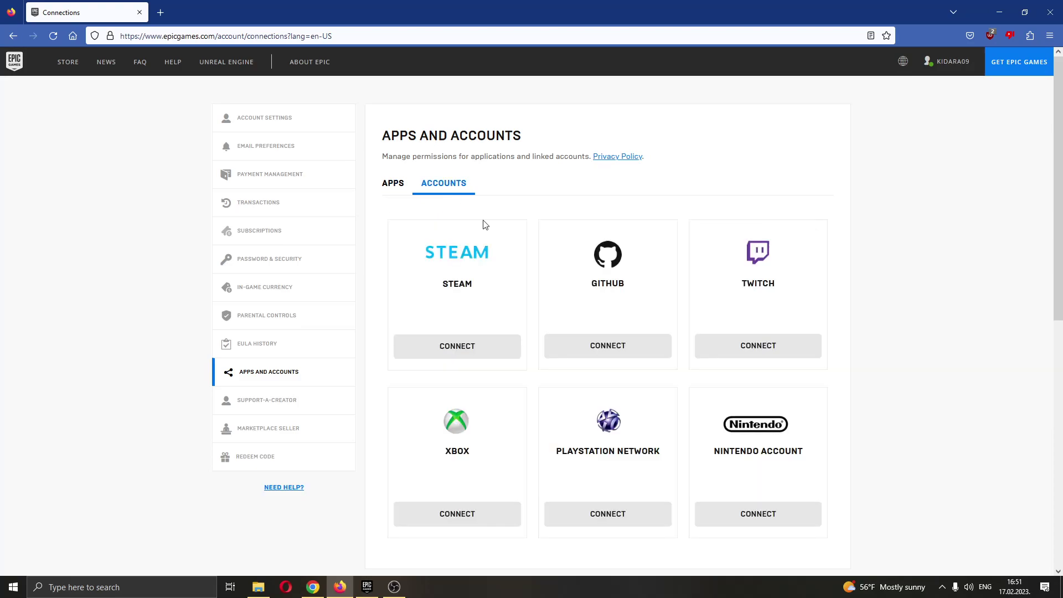
pyautogui.scroll(-1, 825, 236)
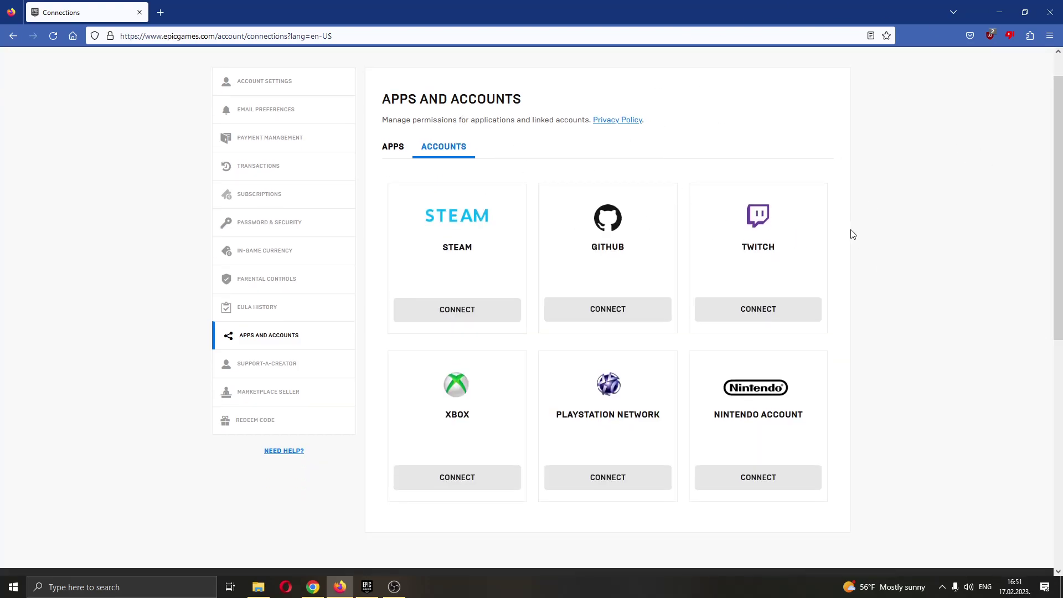
pyautogui.scroll(-1, 567, 178)
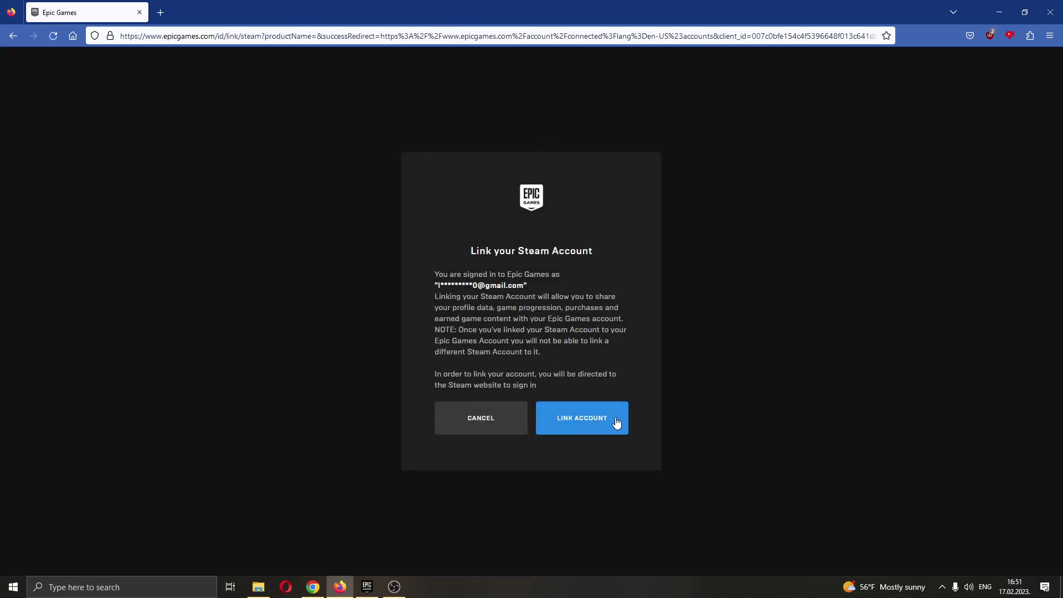
# - Confirm linking the Steam account with Link Account
pyautogui.click(603, 422)
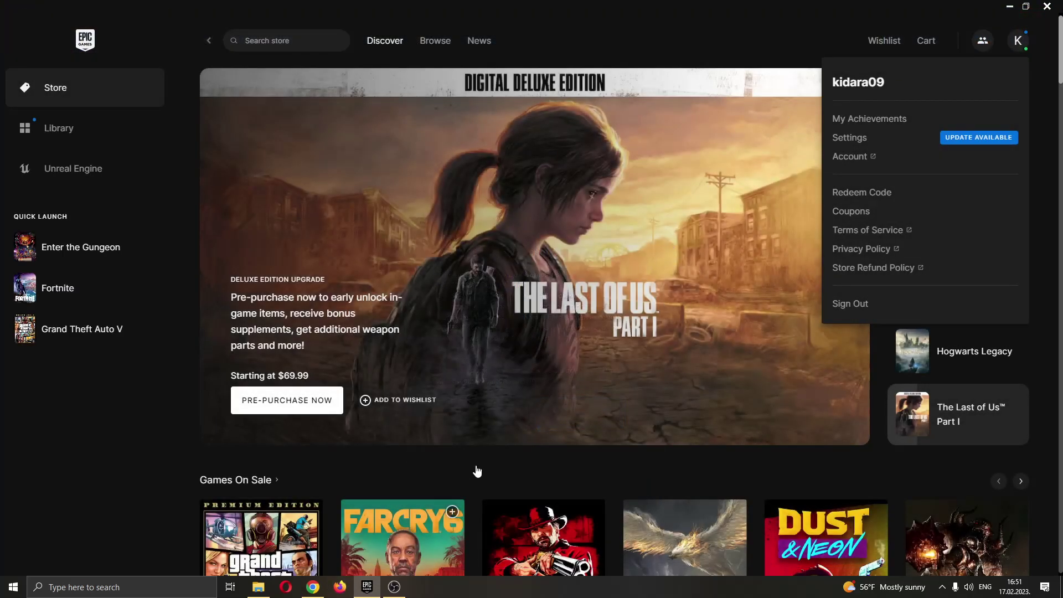
pyautogui.click(868, 158)
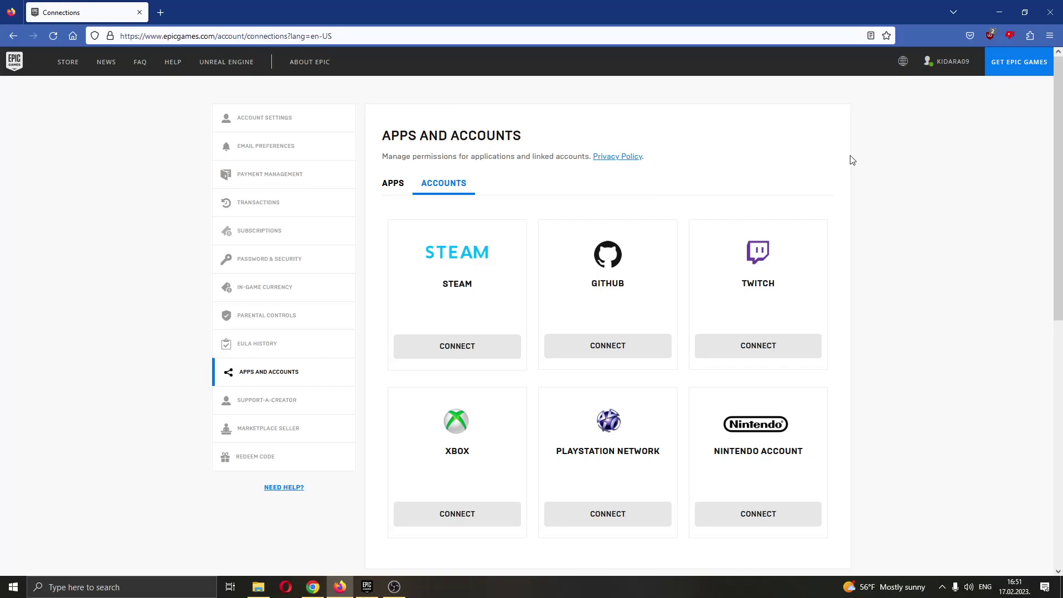
pyautogui.scroll(-1, 1049, 182)
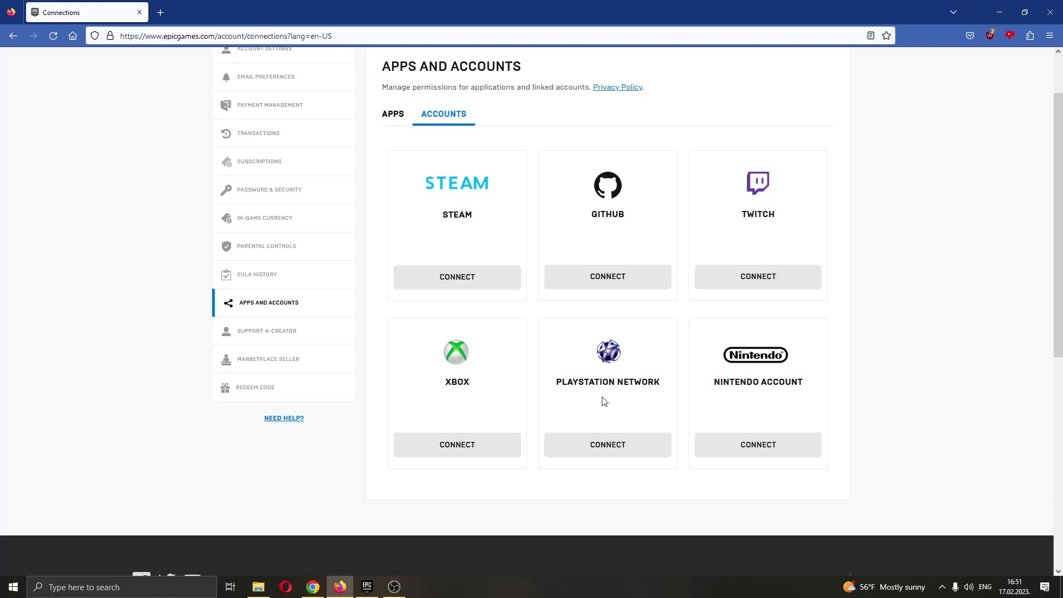
# - Dismiss the profile dropdown, returning to the launcher's store page
pyautogui.click(366, 587)
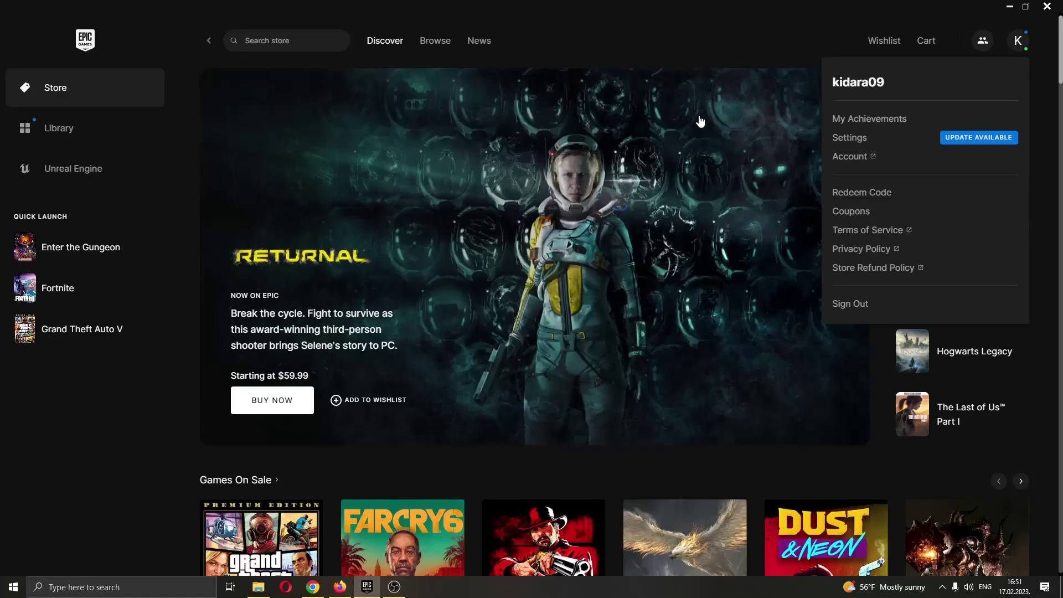